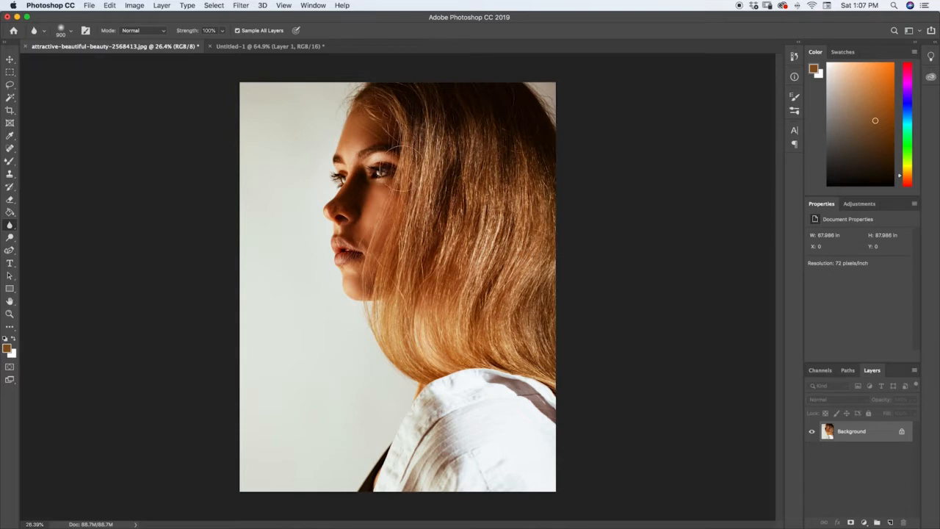
Step: Add a new empty layer above the Background and blur the near eye on it with the Blur tool, sampling all layers
{"action": "left_click", "coordinate": [238, 30]}
{"action": "left_click", "coordinate": [890, 522]}
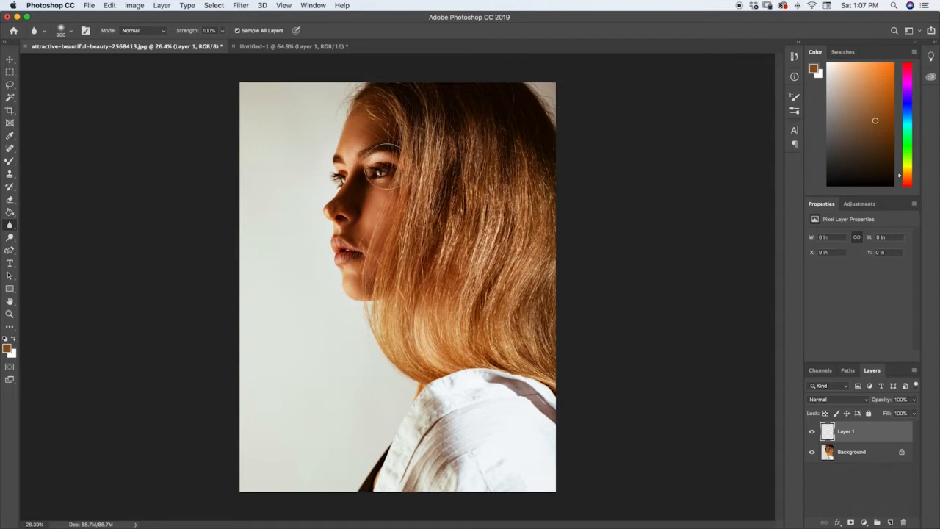
{"action": "mouse_move", "coordinate": [377, 187]}
{"action": "left_mouse_down"}
{"action": "mouse_move", "coordinate": [386, 150]}
{"action": "mouse_move", "coordinate": [371, 154]}
{"action": "mouse_move", "coordinate": [384, 154]}
{"action": "mouse_move", "coordinate": [364, 172]}
{"action": "left_mouse_up"}
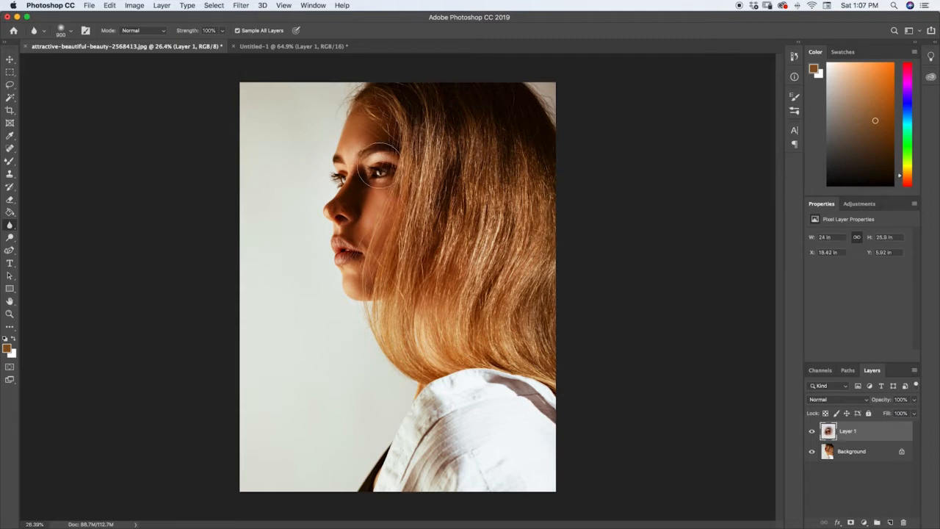
{"action": "mouse_move", "coordinate": [375, 169]}
{"action": "left_mouse_down"}
{"action": "mouse_move", "coordinate": [372, 188]}
{"action": "mouse_move", "coordinate": [390, 160]}
{"action": "mouse_move", "coordinate": [382, 169]}
{"action": "left_mouse_up"}
Step: Compare the portrait's eye area with the blurred Layer 1 hidden and shown
{"action": "key", "text": "z"}
{"action": "left_click_drag", "start_coordinate": [416, 157], "coordinate": [413, 163]}
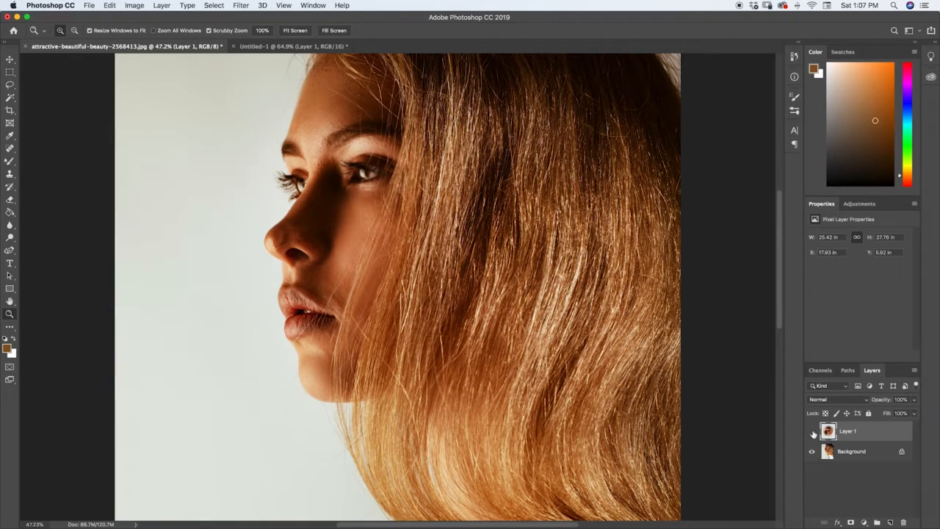
{"action": "left_click", "coordinate": [812, 433]}
{"action": "left_click", "coordinate": [812, 433]}
{"action": "left_click", "coordinate": [9, 225]}
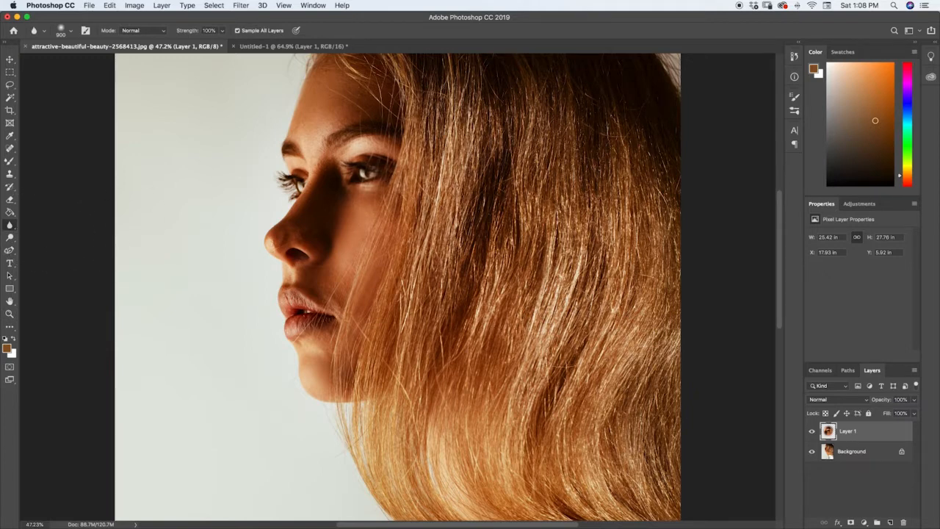
{"action": "left_click", "coordinate": [813, 432]}
{"action": "left_click", "coordinate": [813, 432]}
{"action": "left_click", "coordinate": [812, 432]}
{"action": "left_click", "coordinate": [812, 432]}
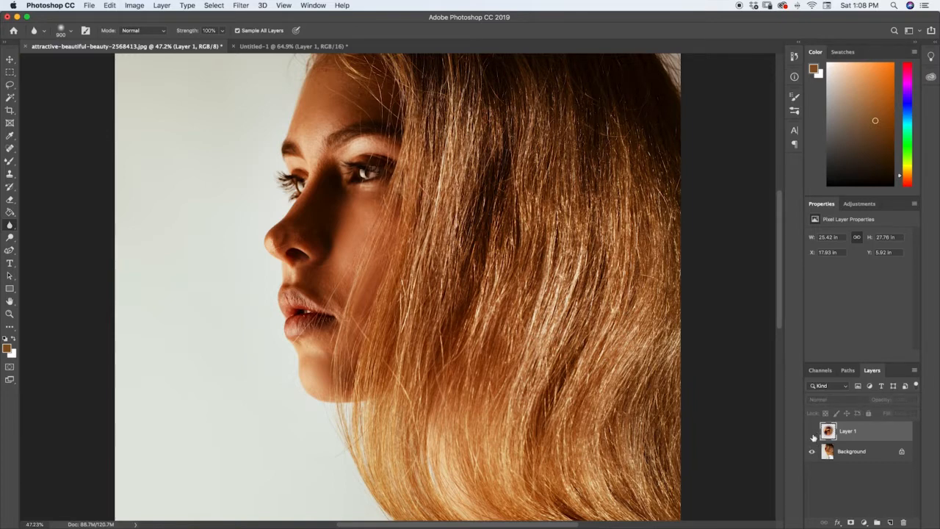
{"action": "left_click", "coordinate": [813, 432]}
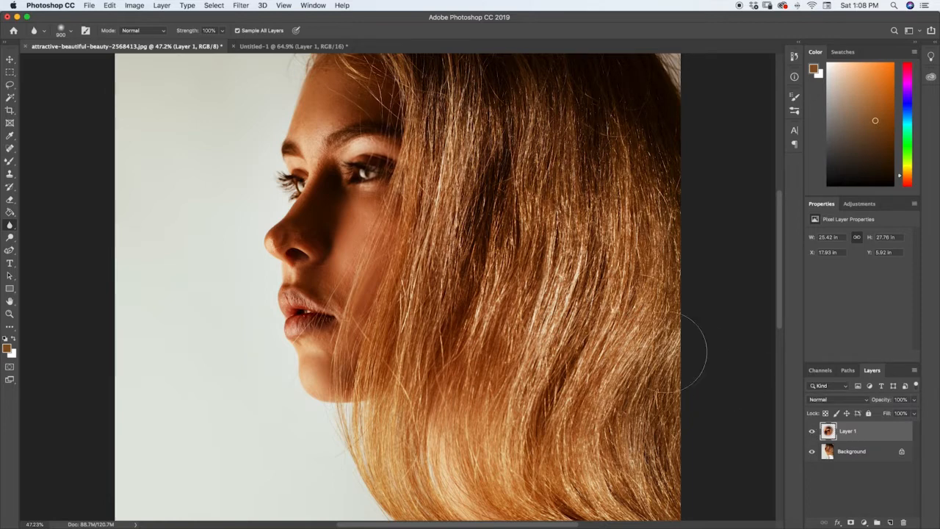
{"action": "key", "text": "z"}
{"action": "left_click_drag", "start_coordinate": [453, 257], "coordinate": [429, 267]}
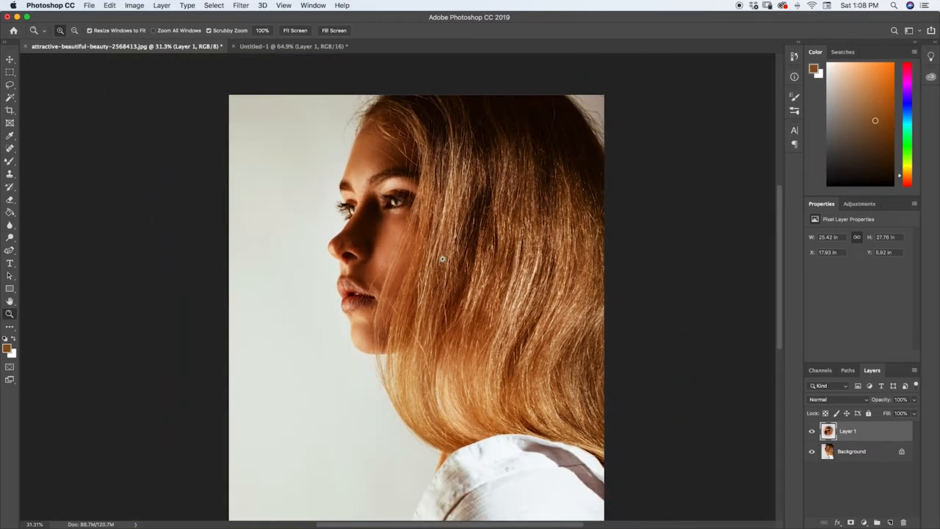
{"action": "left_click_drag", "start_coordinate": [430, 193], "coordinate": [439, 152]}
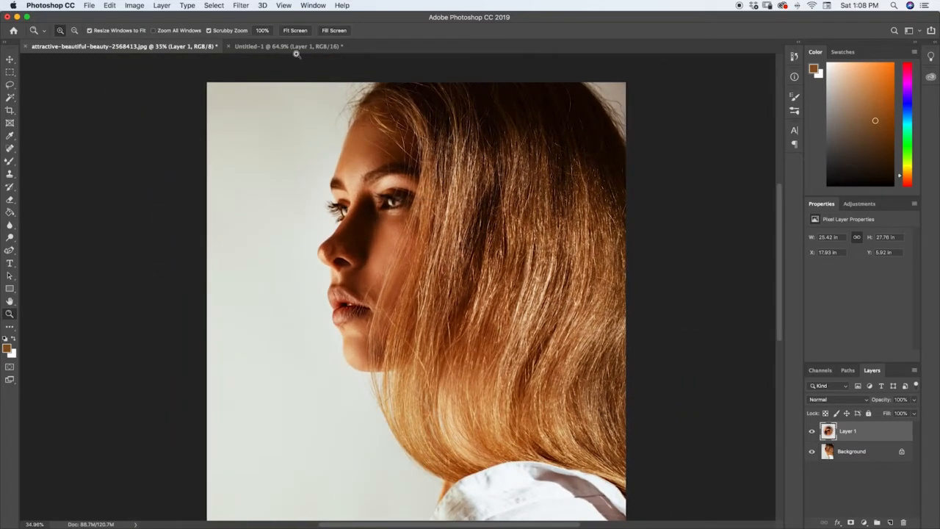
{"action": "left_click", "coordinate": [11, 226]}
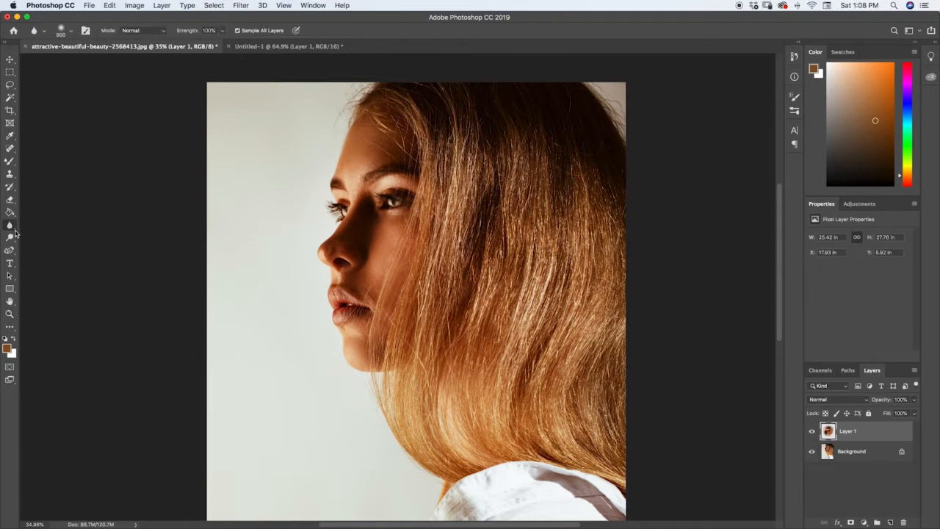
{"action": "left_click", "coordinate": [224, 34]}
{"action": "mouse_move", "coordinate": [219, 43]}
{"action": "left_mouse_down"}
{"action": "mouse_move", "coordinate": [189, 45]}
{"action": "mouse_move", "coordinate": [228, 45]}
{"action": "mouse_move", "coordinate": [184, 45]}
{"action": "mouse_move", "coordinate": [230, 44]}
{"action": "left_mouse_up"}
{"action": "left_click", "coordinate": [224, 32]}
Step: Switch to the Sharpen tool, delete the blurred Layer 1 and replace it with a new empty layer
{"action": "left_click", "coordinate": [12, 227]}
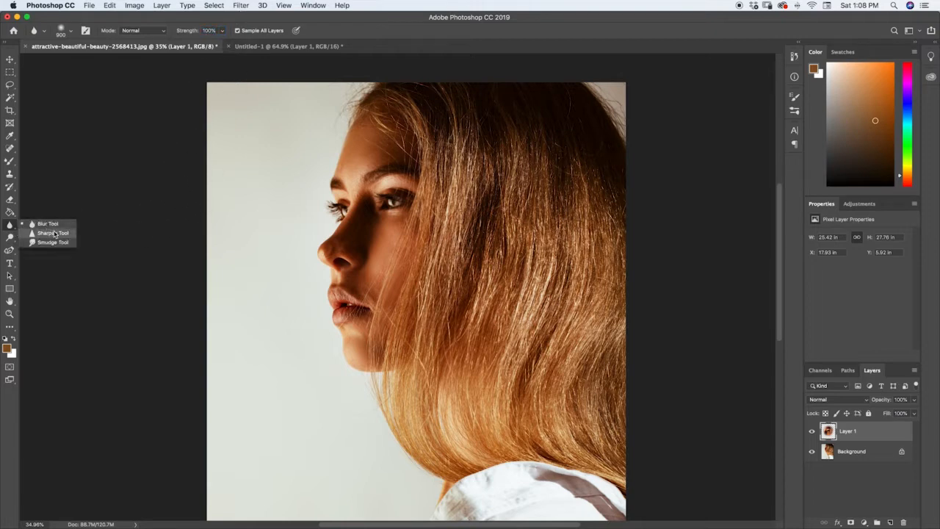
{"action": "left_click", "coordinate": [53, 233]}
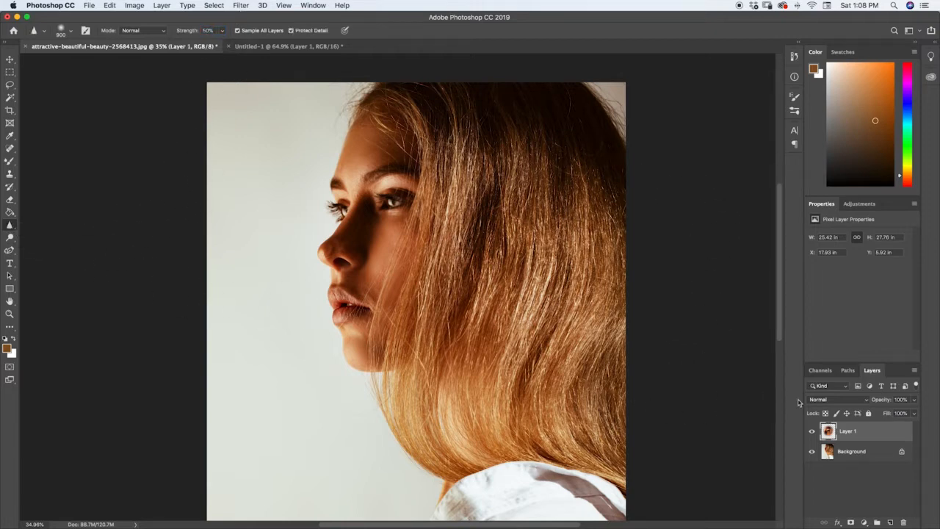
{"action": "left_click", "coordinate": [902, 521]}
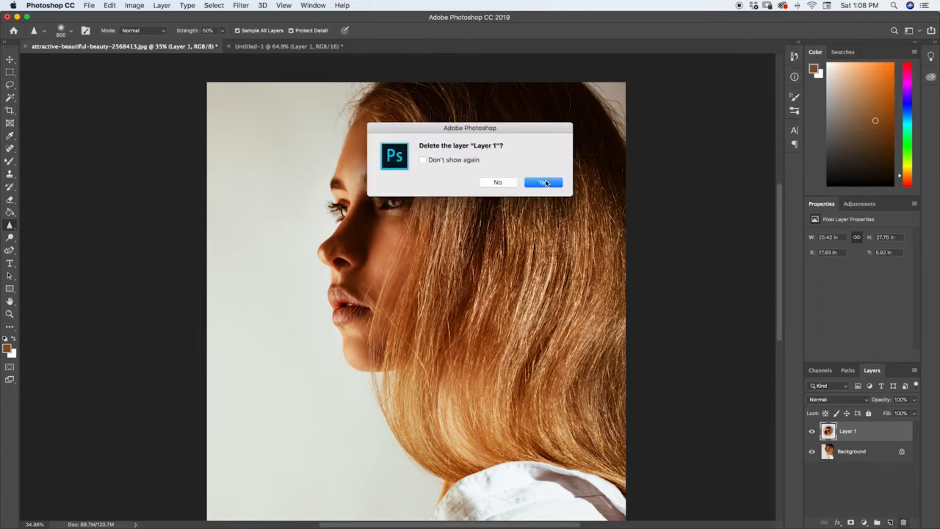
{"action": "left_click", "coordinate": [544, 182]}
{"action": "left_click", "coordinate": [891, 523]}
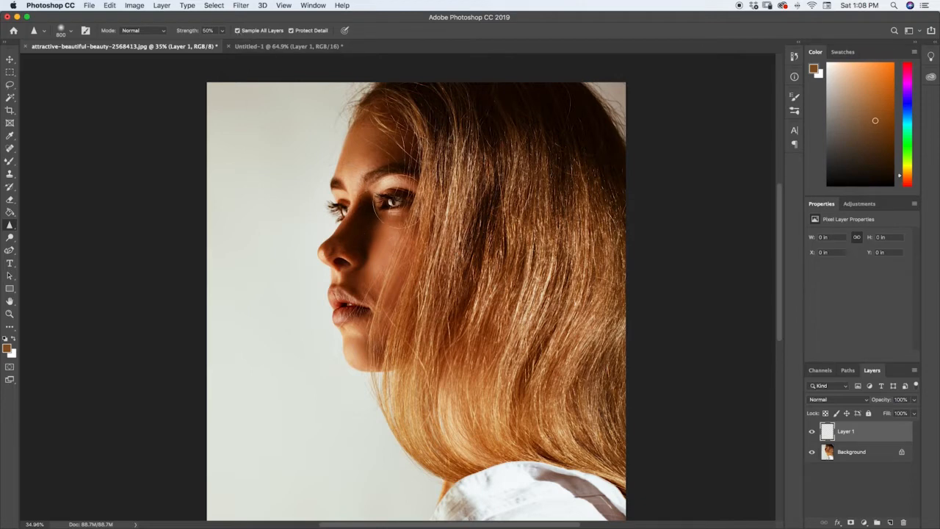
Step: Set the Sharpen tool's strength to 100% and sharpen the near eye on the new layer
{"action": "left_click", "coordinate": [222, 30]}
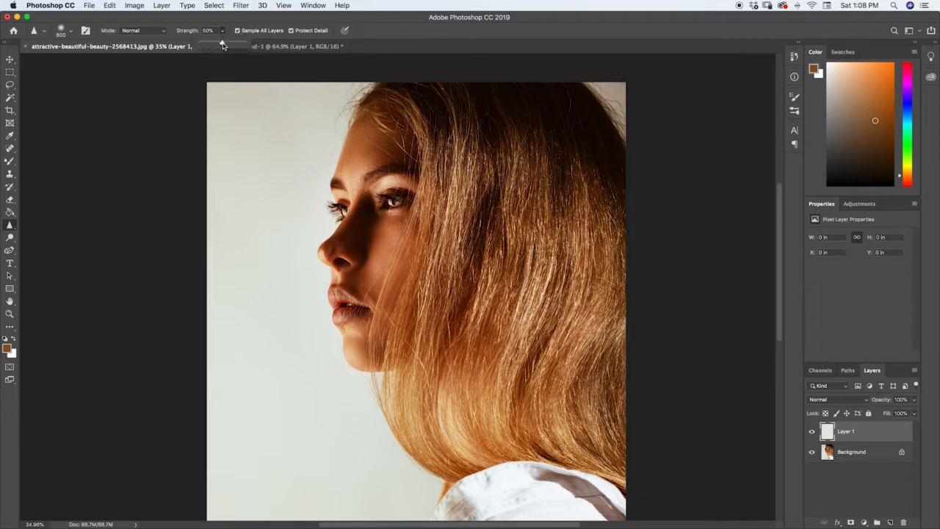
{"action": "left_click_drag", "start_coordinate": [225, 41], "coordinate": [290, 53]}
{"action": "left_click", "coordinate": [399, 199]}
{"action": "mouse_move", "coordinate": [402, 199]}
{"action": "left_mouse_down"}
{"action": "mouse_move", "coordinate": [391, 219]}
{"action": "mouse_move", "coordinate": [406, 189]}
{"action": "mouse_move", "coordinate": [400, 216]}
{"action": "left_mouse_up"}
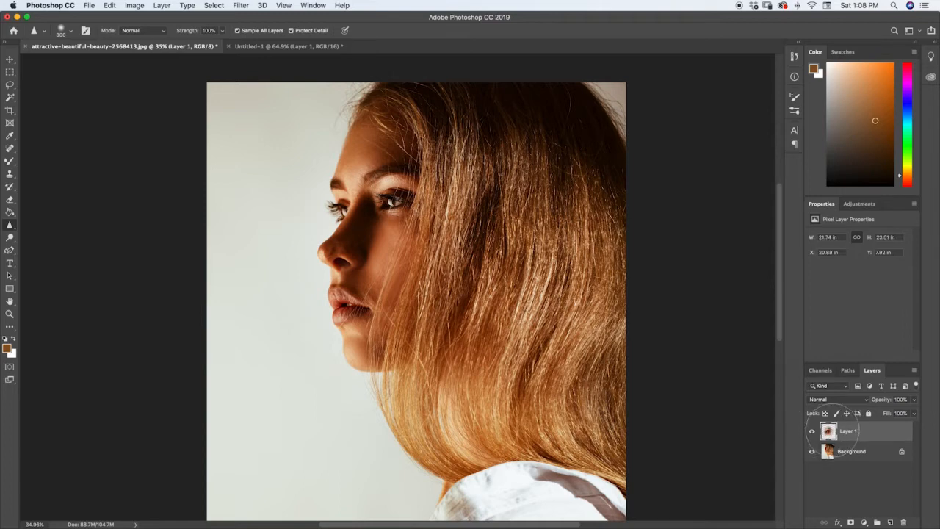
{"action": "mouse_move", "coordinate": [424, 198]}
{"action": "left_mouse_down"}
{"action": "mouse_move", "coordinate": [391, 207]}
{"action": "mouse_move", "coordinate": [402, 191]}
{"action": "mouse_move", "coordinate": [410, 196]}
{"action": "left_mouse_up"}
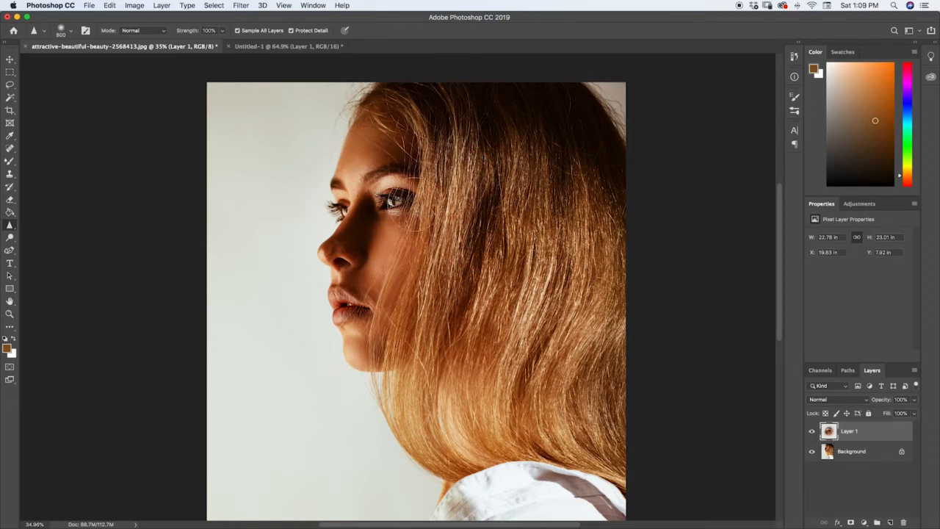
Step: Sharpen the far eye and its eyelashes, undoing one of the strokes along the way
{"action": "left_click", "coordinate": [342, 209]}
{"action": "left_click", "coordinate": [338, 206]}
{"action": "left_click", "coordinate": [333, 208]}
{"action": "left_click", "coordinate": [335, 206]}
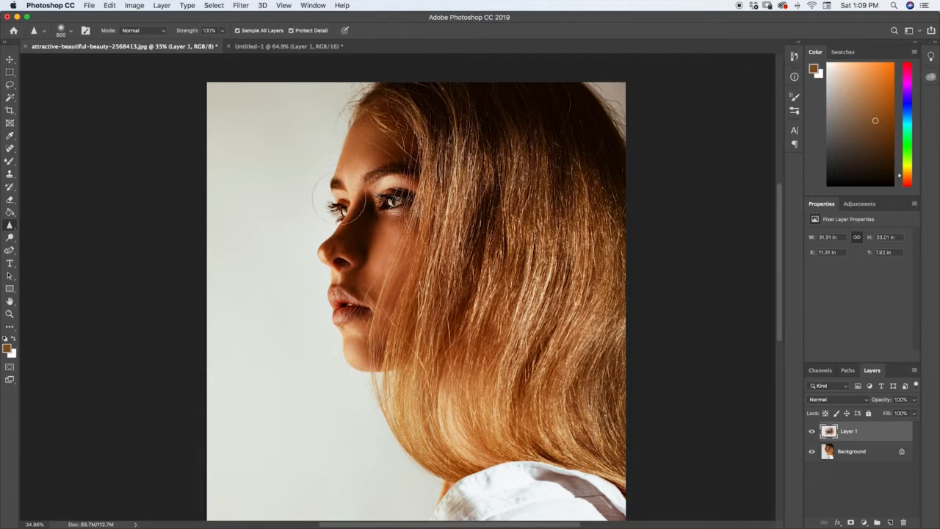
{"action": "left_click", "coordinate": [328, 197]}
{"action": "key", "text": "super+z"}
{"action": "left_click", "coordinate": [324, 202]}
Step: Compare both eyes with the sharpened Layer 1 hidden and shown
{"action": "left_click", "coordinate": [812, 433]}
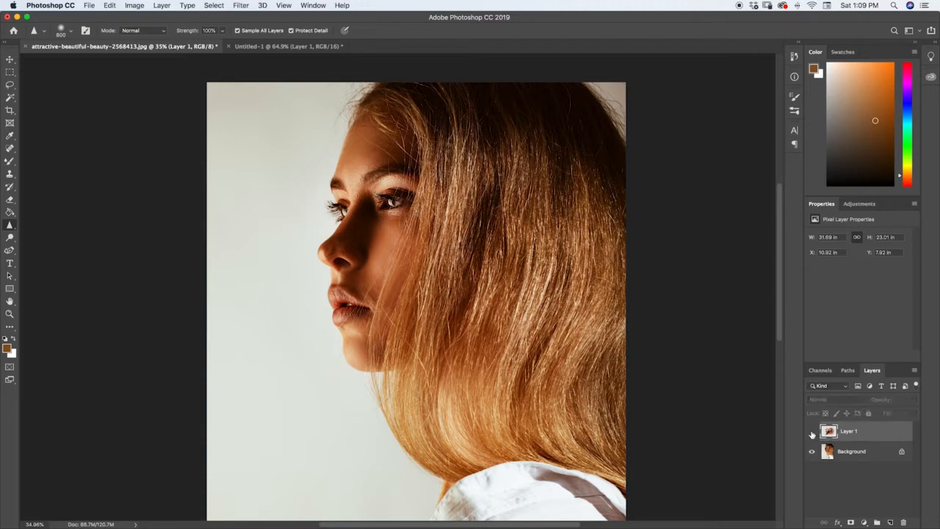
{"action": "left_click", "coordinate": [812, 434]}
{"action": "left_click", "coordinate": [813, 433]}
{"action": "left_click", "coordinate": [812, 434]}
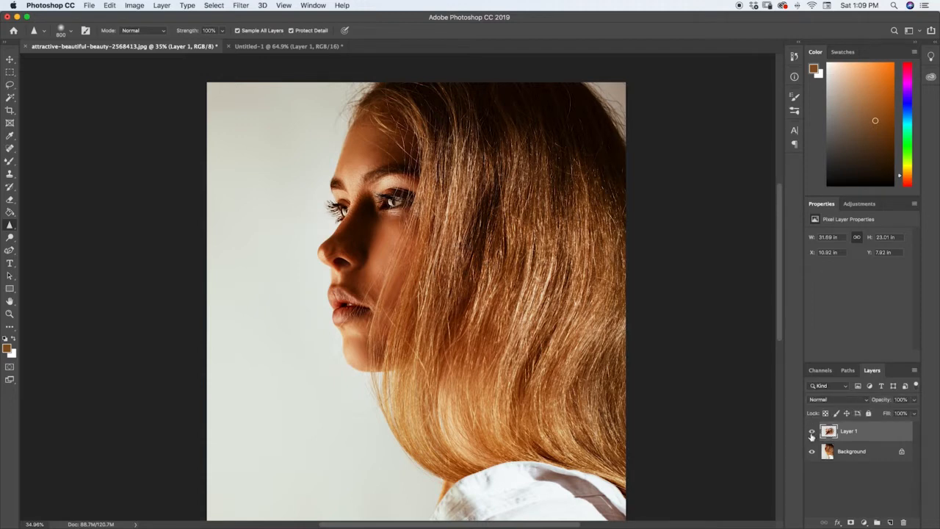
{"action": "left_click", "coordinate": [812, 434]}
{"action": "left_click", "coordinate": [813, 433]}
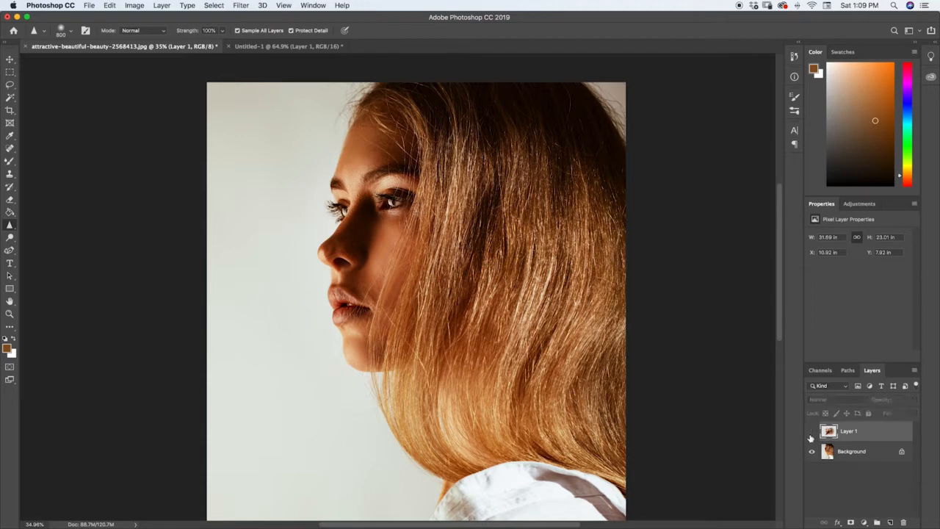
{"action": "left_click", "coordinate": [812, 433]}
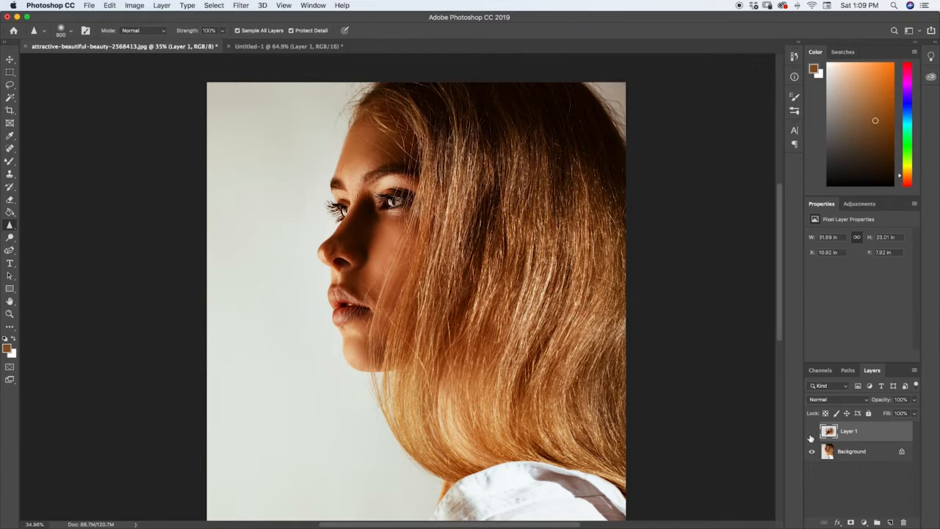
{"action": "left_click", "coordinate": [812, 434]}
{"action": "left_click", "coordinate": [812, 434]}
{"action": "left_click", "coordinate": [810, 433]}
{"action": "left_click", "coordinate": [811, 433]}
{"action": "left_click", "coordinate": [812, 434]}
{"action": "left_click", "coordinate": [812, 433]}
{"action": "left_click", "coordinate": [812, 433]}
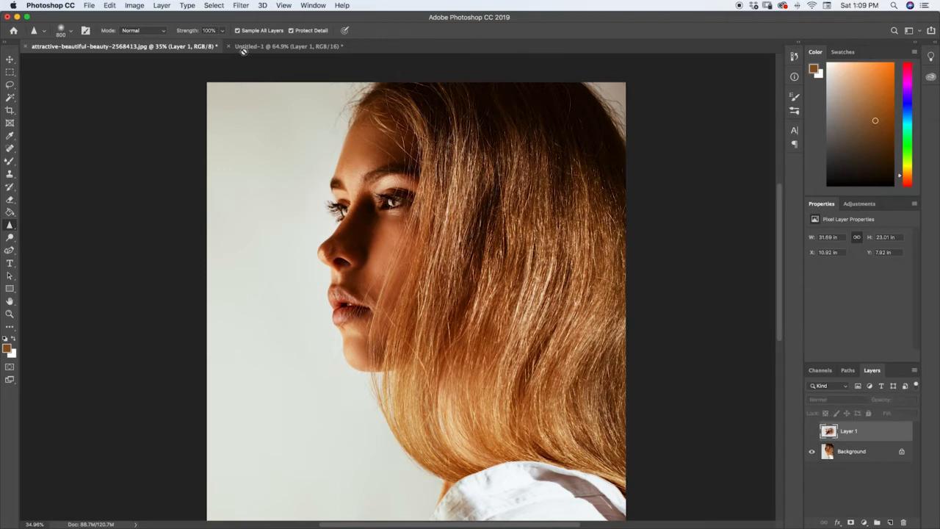
Step: Switch to the Smudge tool and set its strength to 83%
{"action": "left_click", "coordinate": [10, 225]}
{"action": "left_click", "coordinate": [47, 242]}
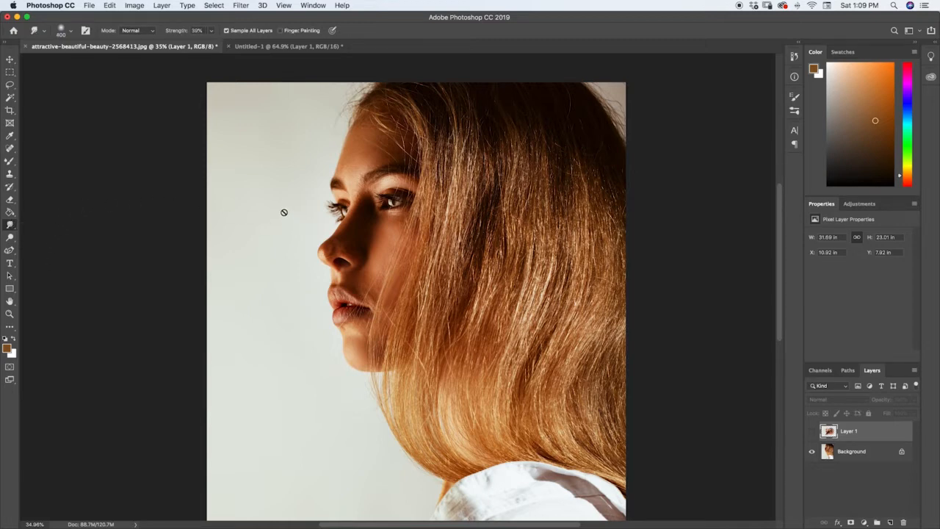
{"action": "left_click", "coordinate": [211, 31]}
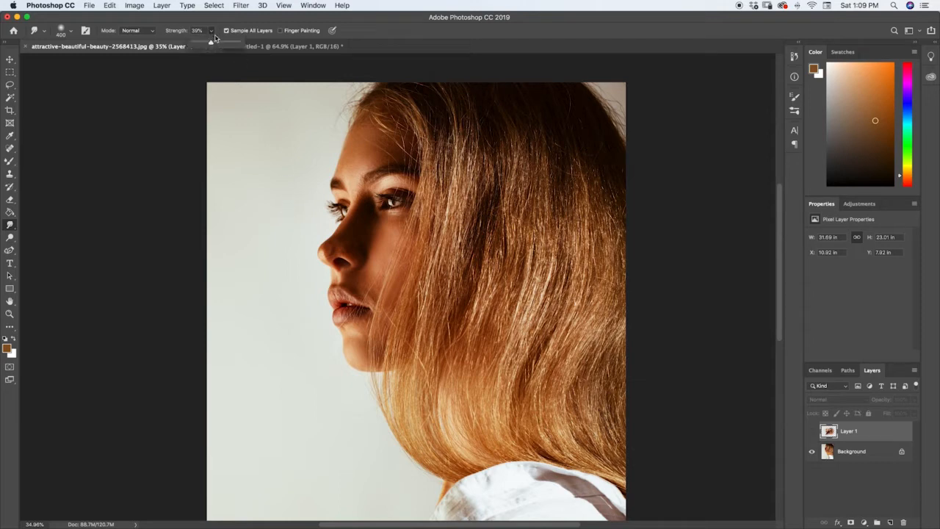
{"action": "left_click_drag", "start_coordinate": [213, 43], "coordinate": [231, 48]}
{"action": "left_click", "coordinate": [226, 30]}
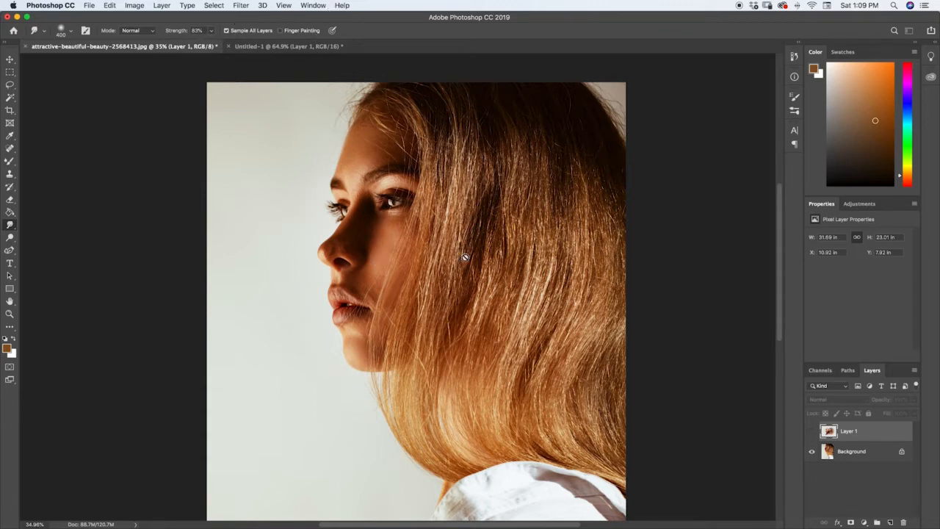
Step: Delete the sharpened Layer 1 and add a new empty layer above the Background
{"action": "left_click", "coordinate": [902, 522]}
{"action": "left_click", "coordinate": [541, 183]}
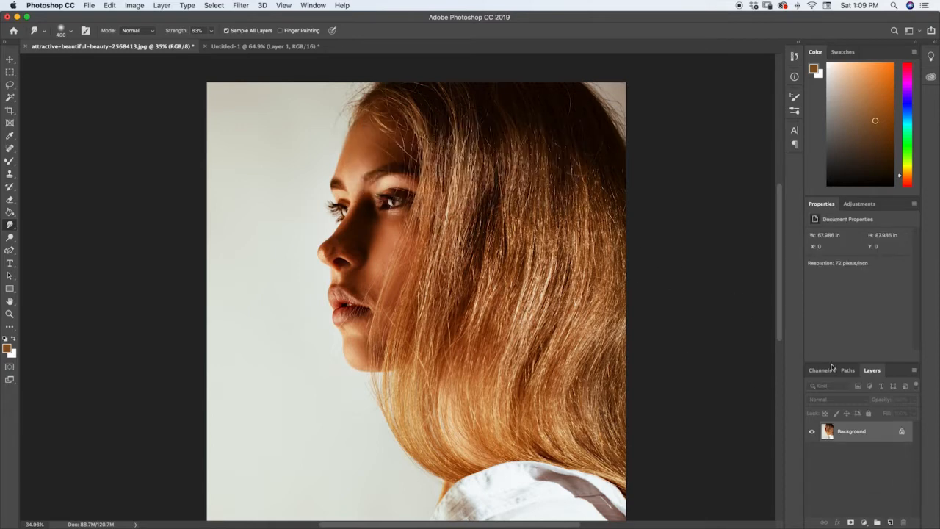
{"action": "left_click", "coordinate": [890, 522]}
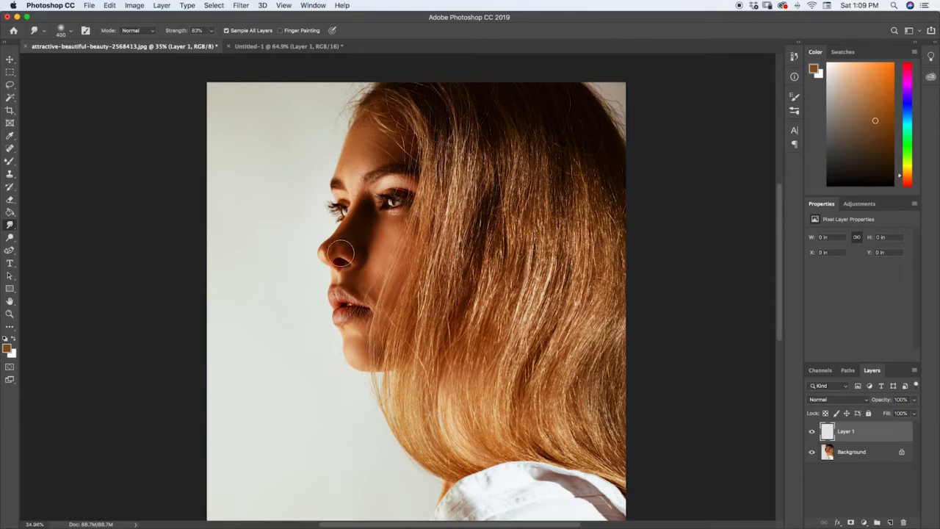
Step: Smudge the tip of the nose and the lips outward toward the pale backdrop
{"action": "left_click_drag", "start_coordinate": [341, 257], "coordinate": [307, 252]}
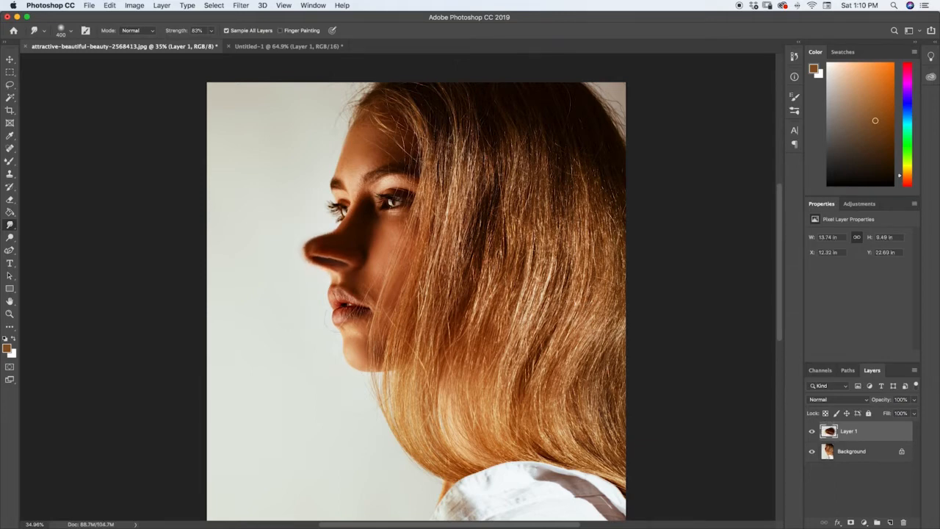
{"action": "left_click_drag", "start_coordinate": [354, 312], "coordinate": [322, 317]}
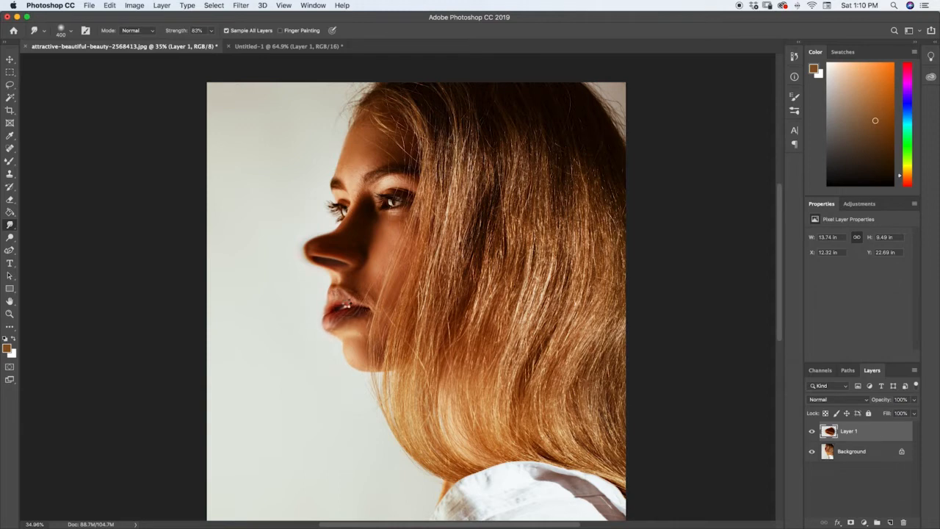
Step: Enlarge the Smudge brush to 2300 and smudge the near eye and the hair beside it
{"action": "key", "text": "]"}
{"action": "key", "text": "]"}
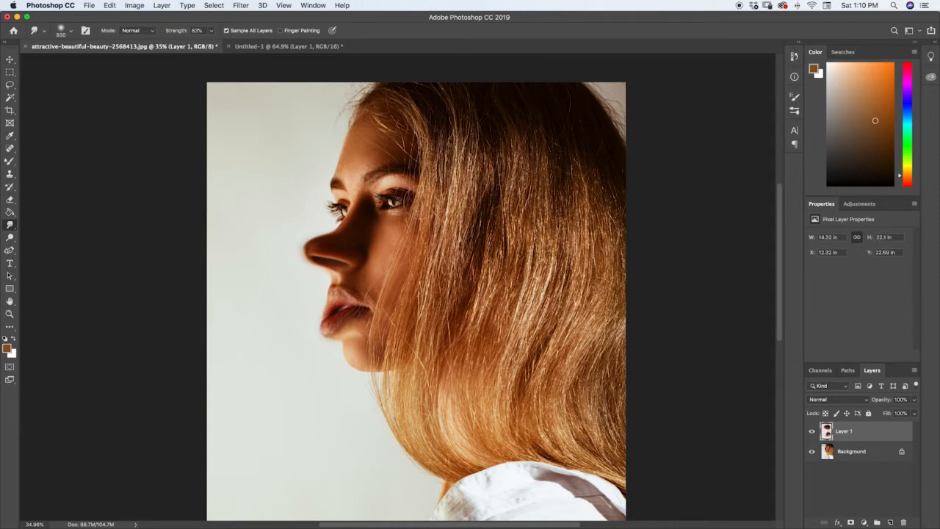
{"action": "key", "text": "]"}
{"action": "key", "text": "]"}
{"action": "key", "text": "]"}
{"action": "key", "text": "]"}
{"action": "key", "text": "]"}
{"action": "key", "text": "]"}
{"action": "key", "text": "]"}
{"action": "key", "text": "]"}
{"action": "key", "text": "]"}
{"action": "key", "text": "]"}
{"action": "key", "text": "]"}
{"action": "key", "text": "]"}
{"action": "key", "text": "]"}
{"action": "key", "text": "]"}
{"action": "key", "text": "]"}
{"action": "key", "text": "]"}
{"action": "key", "text": "]"}
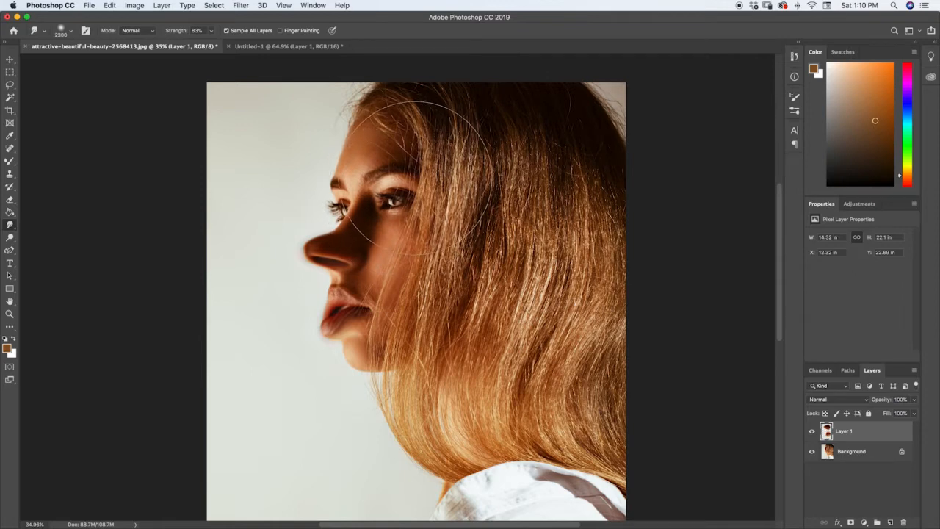
{"action": "left_click_drag", "start_coordinate": [418, 177], "coordinate": [416, 178]}
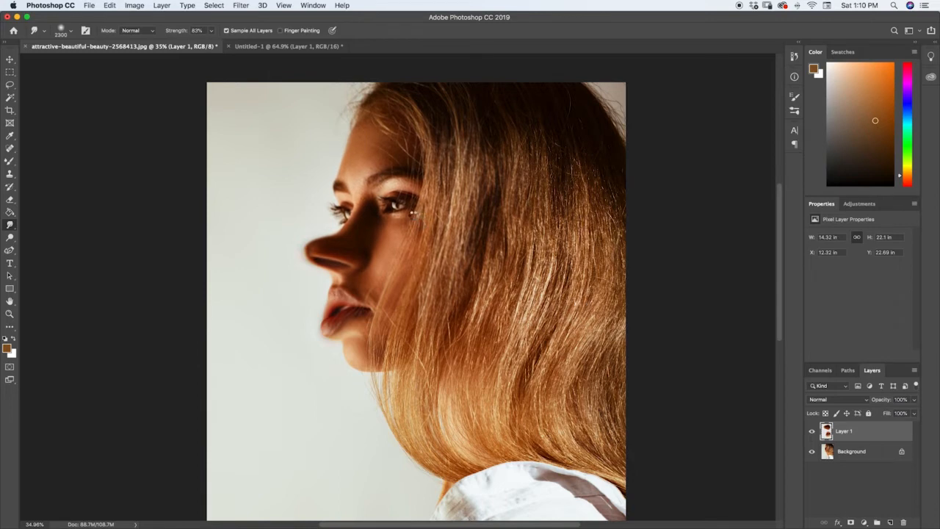
{"action": "left_click", "coordinate": [412, 215]}
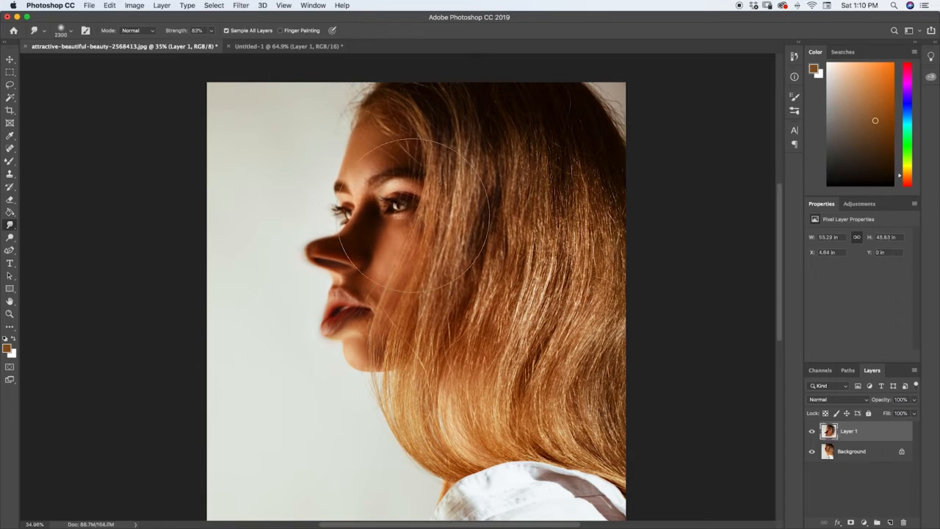
Step: Compare the portrait with the smudged Layer 1 hidden and shown
{"action": "left_click", "coordinate": [812, 432]}
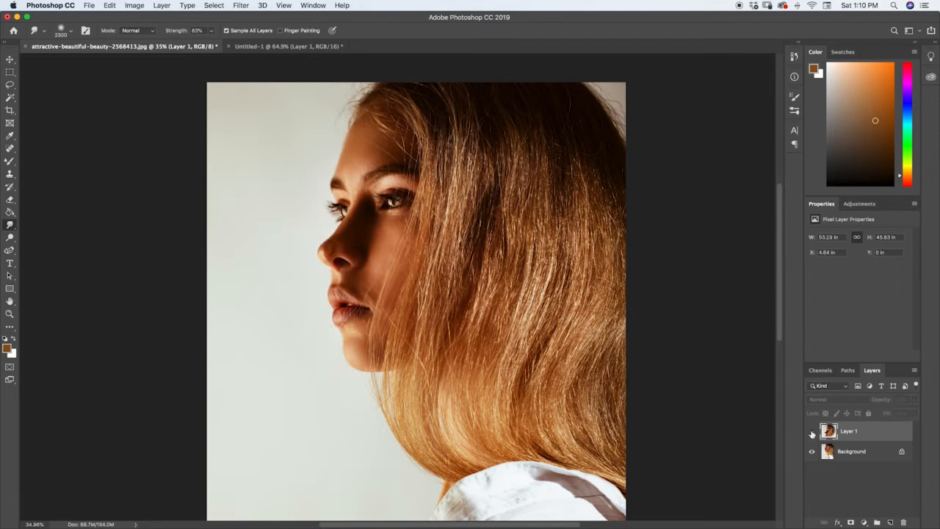
{"action": "left_click", "coordinate": [811, 432]}
{"action": "left_click", "coordinate": [812, 433]}
{"action": "left_click", "coordinate": [812, 433]}
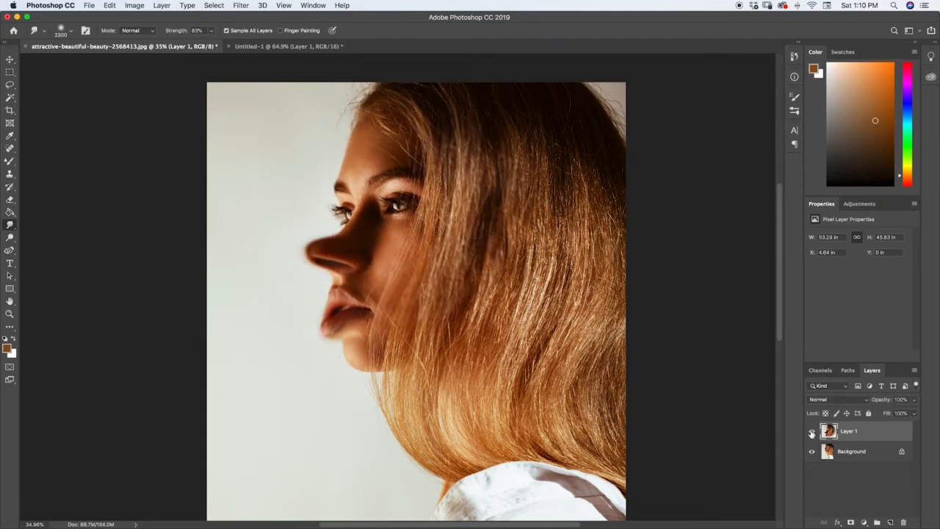
Step: Toggle the visibility of Layer 1 repeatedly to examine the smudged nose, lips and eye against the original photo
{"action": "left_click", "coordinate": [812, 433]}
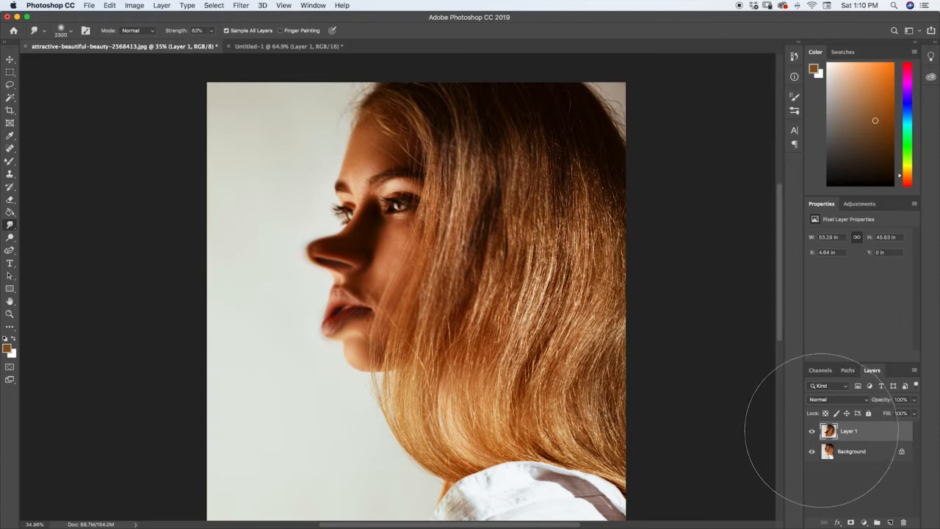
{"action": "left_click", "coordinate": [811, 432]}
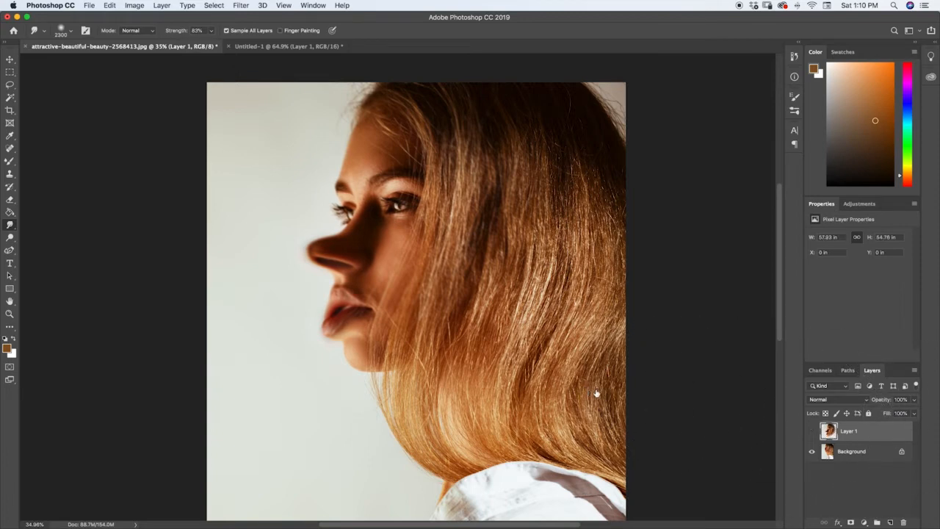
{"action": "left_click", "coordinate": [811, 434]}
{"action": "left_click", "coordinate": [812, 433]}
{"action": "left_click", "coordinate": [812, 433]}
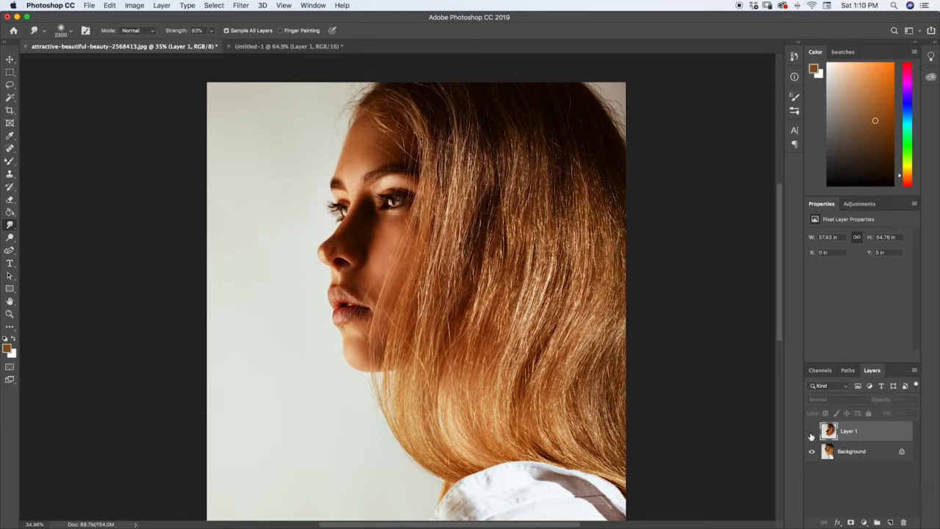
{"action": "left_click", "coordinate": [812, 433]}
{"action": "left_click", "coordinate": [812, 433]}
{"action": "left_click", "coordinate": [811, 433]}
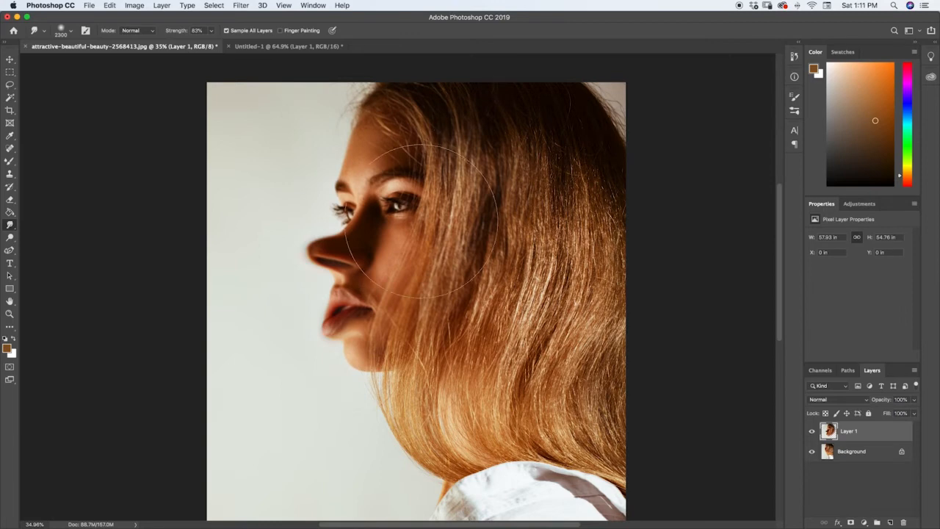
{"action": "left_click", "coordinate": [812, 434]}
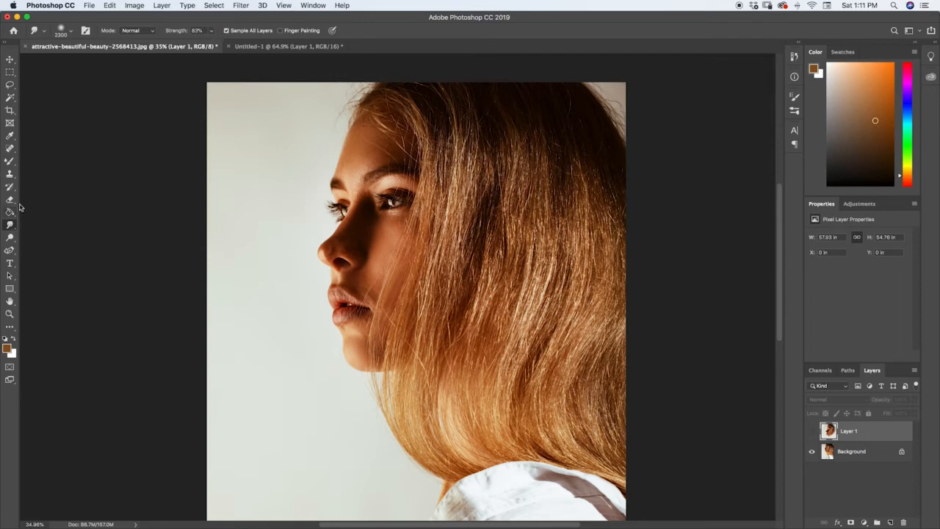
Step: With the Mixer Brush Tool active, replace the smudged Layer 1 with a new empty layer above the Background
{"action": "left_click", "coordinate": [13, 161]}
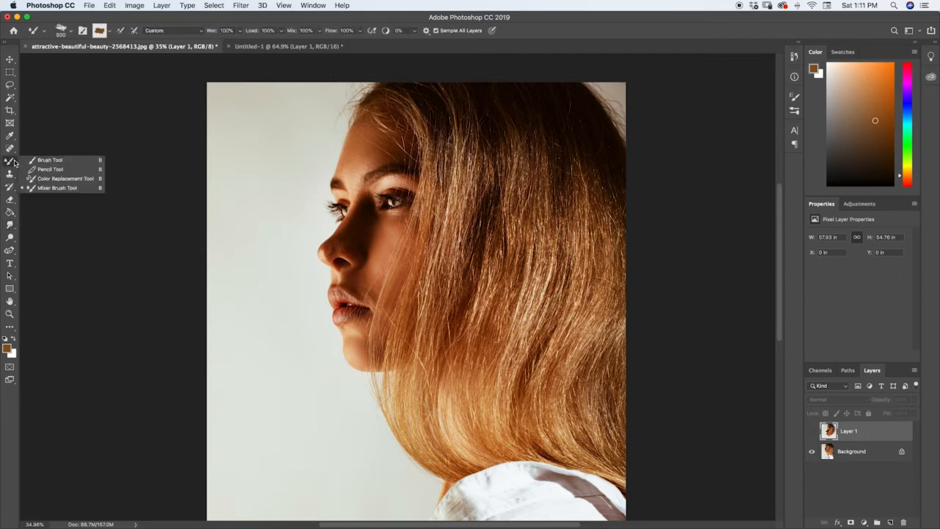
{"action": "left_click", "coordinate": [59, 187]}
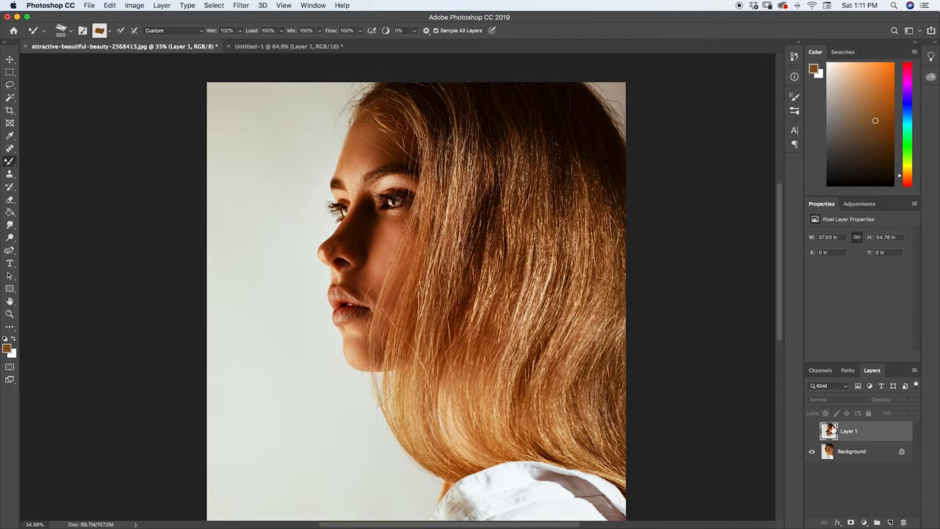
{"action": "left_click", "coordinate": [904, 522]}
{"action": "left_click", "coordinate": [540, 184]}
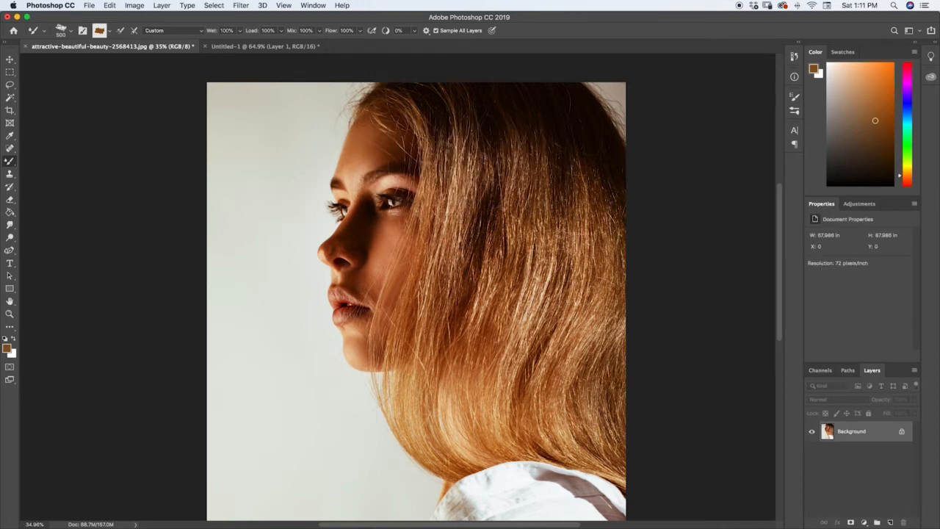
{"action": "left_click", "coordinate": [891, 522]}
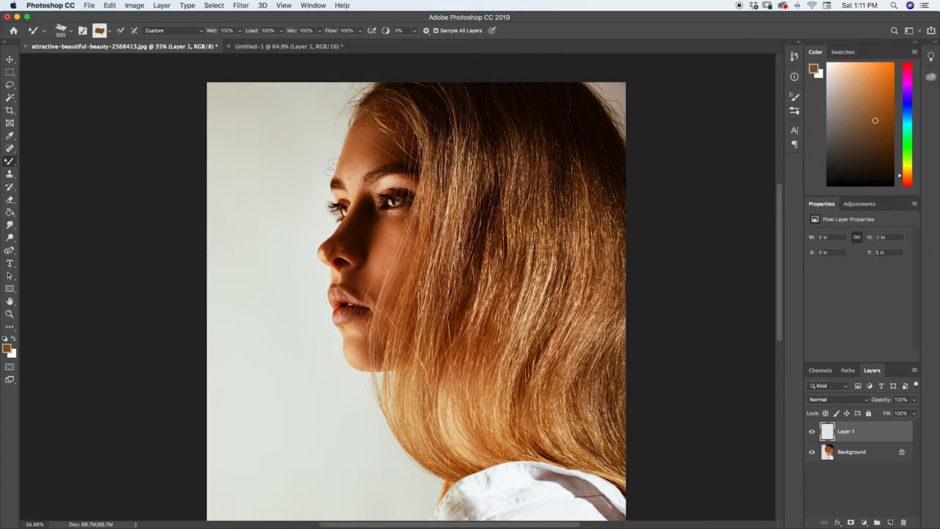
Step: Paint over the nose and the hairline with the Mixer Brush, and blend the forehead with Flow lowered to 42%
{"action": "mouse_move", "coordinate": [343, 264]}
{"action": "left_mouse_down"}
{"action": "mouse_move", "coordinate": [319, 264]}
{"action": "mouse_move", "coordinate": [316, 253]}
{"action": "mouse_move", "coordinate": [334, 220]}
{"action": "left_mouse_up"}
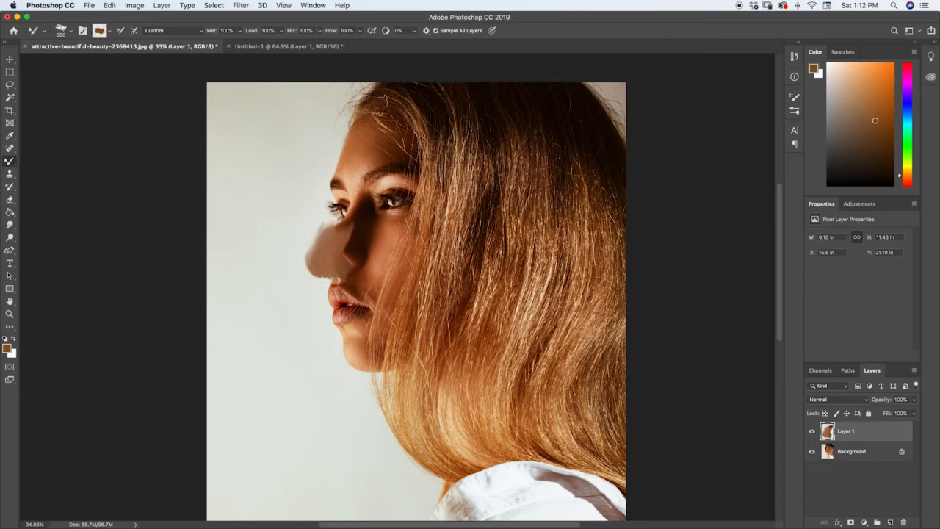
{"action": "mouse_move", "coordinate": [368, 102]}
{"action": "left_mouse_down"}
{"action": "mouse_move", "coordinate": [338, 134]}
{"action": "mouse_move", "coordinate": [372, 110]}
{"action": "mouse_move", "coordinate": [357, 111]}
{"action": "mouse_move", "coordinate": [362, 136]}
{"action": "mouse_move", "coordinate": [398, 96]}
{"action": "mouse_move", "coordinate": [388, 108]}
{"action": "mouse_move", "coordinate": [424, 90]}
{"action": "mouse_move", "coordinate": [396, 107]}
{"action": "mouse_move", "coordinate": [426, 126]}
{"action": "left_mouse_up"}
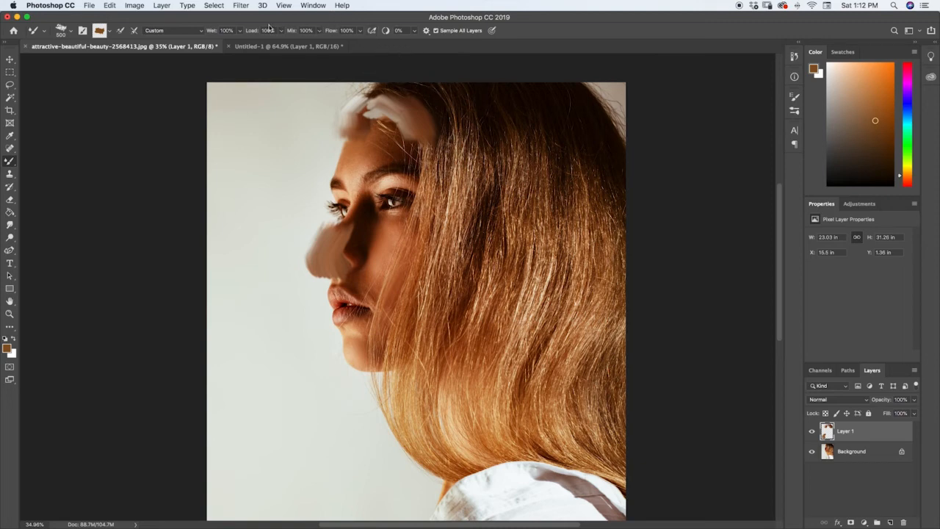
{"action": "left_click", "coordinate": [360, 30]}
{"action": "left_click_drag", "start_coordinate": [365, 42], "coordinate": [334, 42]}
{"action": "mouse_move", "coordinate": [361, 124]}
{"action": "left_mouse_down"}
{"action": "mouse_move", "coordinate": [359, 145]}
{"action": "mouse_move", "coordinate": [371, 121]}
{"action": "mouse_move", "coordinate": [390, 123]}
{"action": "left_mouse_up"}
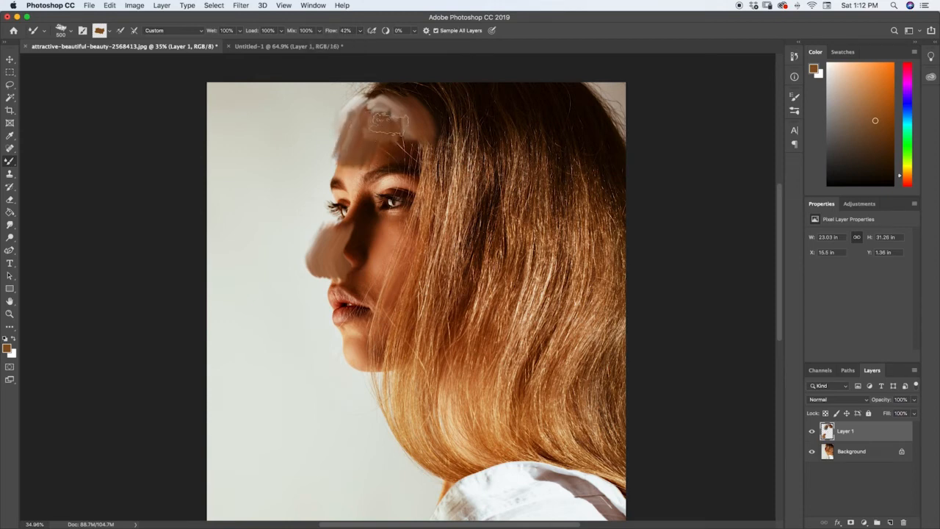
Step: Set the Mixer Brush's Mix to 47% and blend the forehead down to the near eyebrow
{"action": "left_click", "coordinate": [319, 30]}
{"action": "left_click_drag", "start_coordinate": [321, 45], "coordinate": [297, 47]}
{"action": "mouse_move", "coordinate": [369, 137]}
{"action": "left_mouse_down"}
{"action": "mouse_move", "coordinate": [386, 164]}
{"action": "mouse_move", "coordinate": [374, 172]}
{"action": "mouse_move", "coordinate": [395, 149]}
{"action": "left_mouse_up"}
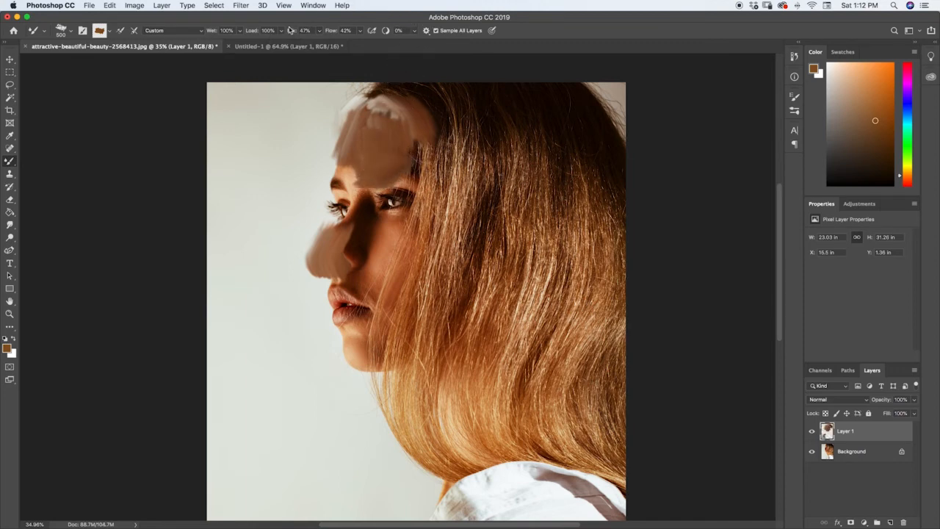
Step: Blend the upper cheek beside the nose with Load at 33%, and the lower cheek beside the lips with Wet at 15%
{"action": "left_click", "coordinate": [282, 30]}
{"action": "left_click_drag", "start_coordinate": [285, 45], "coordinate": [254, 51]}
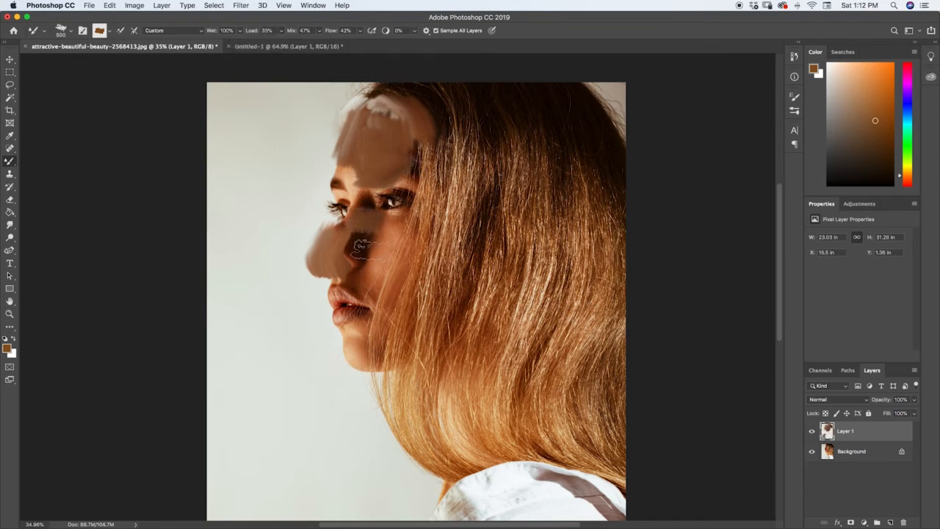
{"action": "mouse_move", "coordinate": [364, 247]}
{"action": "left_mouse_down"}
{"action": "mouse_move", "coordinate": [388, 239]}
{"action": "mouse_move", "coordinate": [408, 246]}
{"action": "left_mouse_up"}
{"action": "left_click", "coordinate": [239, 30]}
{"action": "left_click_drag", "start_coordinate": [243, 44], "coordinate": [203, 46]}
{"action": "mouse_move", "coordinate": [347, 291]}
{"action": "left_mouse_down"}
{"action": "mouse_move", "coordinate": [389, 303]}
{"action": "mouse_move", "coordinate": [380, 282]}
{"action": "mouse_move", "coordinate": [386, 272]}
{"action": "left_mouse_up"}
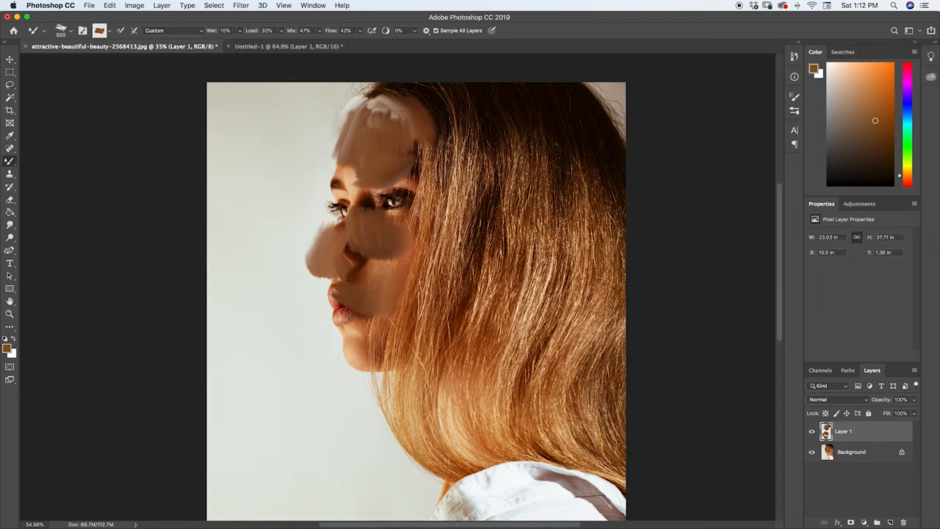
Step: Set the Mixer Brush's Load to 9% and blend the chin, the jaw and the hair edge beside the face
{"action": "left_click", "coordinate": [283, 32]}
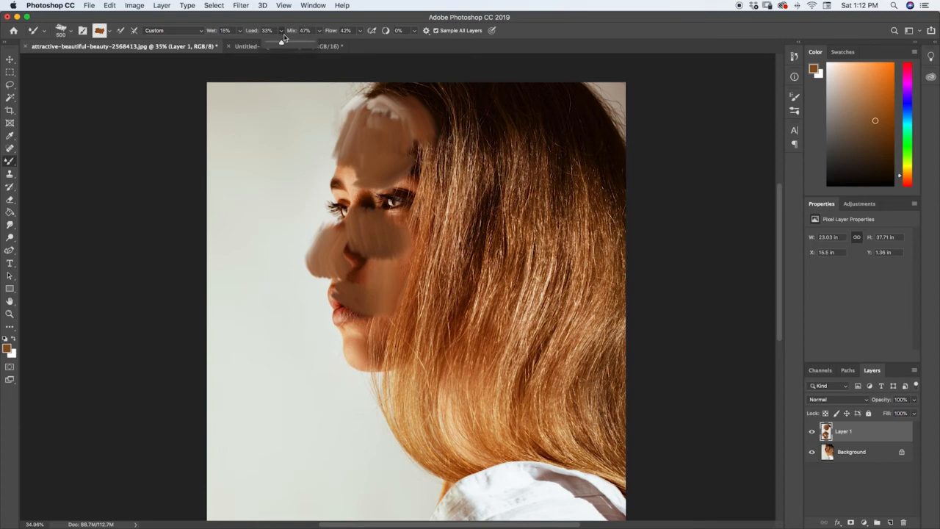
{"action": "left_click_drag", "start_coordinate": [282, 43], "coordinate": [270, 44]}
{"action": "mouse_move", "coordinate": [348, 338]}
{"action": "left_mouse_down"}
{"action": "mouse_move", "coordinate": [340, 356]}
{"action": "mouse_move", "coordinate": [394, 362]}
{"action": "mouse_move", "coordinate": [419, 280]}
{"action": "mouse_move", "coordinate": [417, 296]}
{"action": "mouse_move", "coordinate": [418, 256]}
{"action": "mouse_move", "coordinate": [432, 290]}
{"action": "mouse_move", "coordinate": [400, 225]}
{"action": "mouse_move", "coordinate": [408, 204]}
{"action": "mouse_move", "coordinate": [417, 216]}
{"action": "mouse_move", "coordinate": [432, 162]}
{"action": "mouse_move", "coordinate": [429, 206]}
{"action": "mouse_move", "coordinate": [430, 177]}
{"action": "left_mouse_up"}
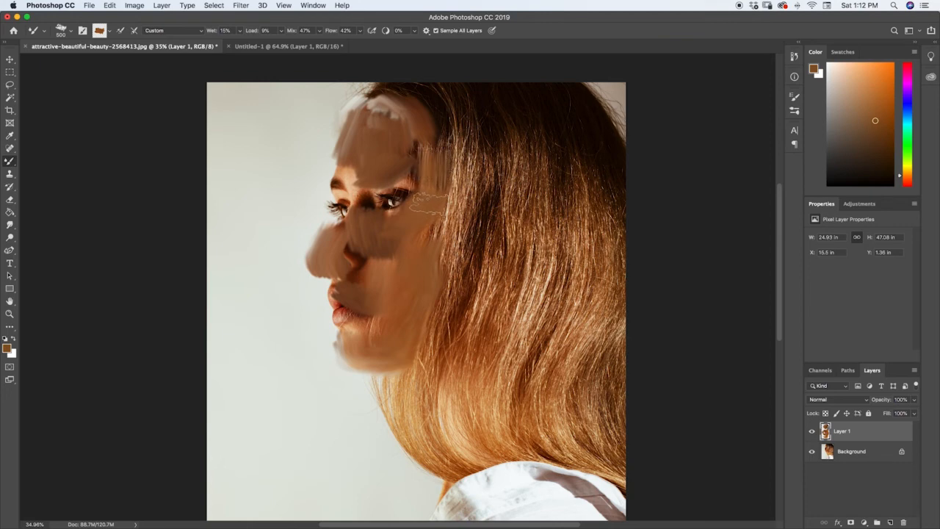
Step: Reduce the Mixer Brush to size 100 and blend the far eyebrow and the area between the eyes
{"action": "key", "text": "bracketleft"}
{"action": "key", "text": "bracketleft"}
{"action": "key", "text": "bracketleft"}
{"action": "key", "text": "bracketleft"}
{"action": "key", "text": "bracketleft"}
{"action": "mouse_move", "coordinate": [337, 171]}
{"action": "left_mouse_down"}
{"action": "mouse_move", "coordinate": [339, 201]}
{"action": "mouse_move", "coordinate": [342, 193]}
{"action": "left_mouse_up"}
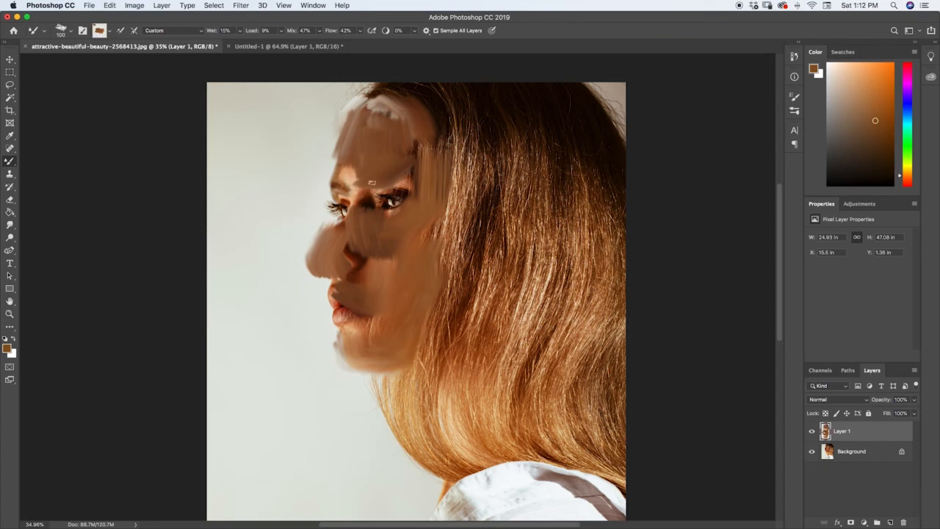
{"action": "left_click_drag", "start_coordinate": [378, 192], "coordinate": [370, 208]}
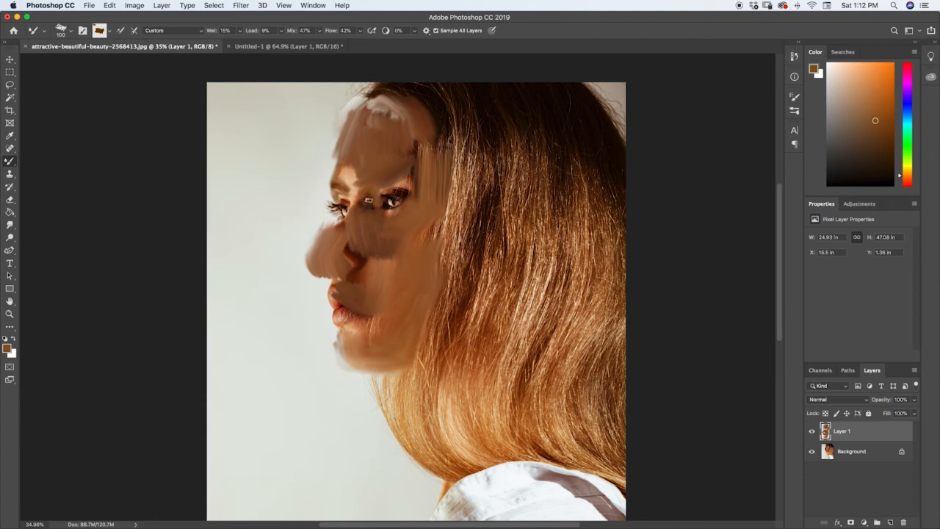